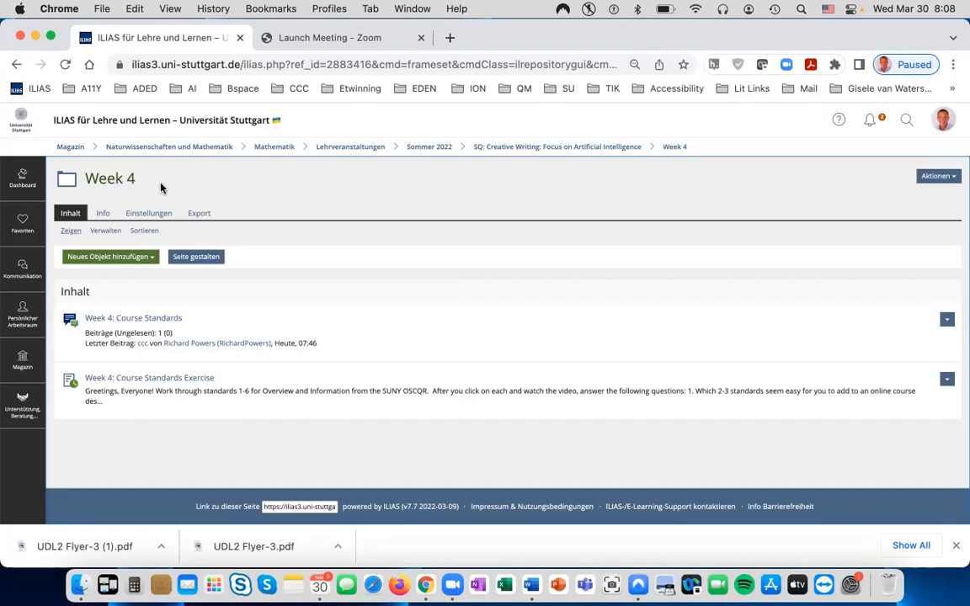
Step: Create a new test object titled "Week 4 Quiz: Course Standards" in the Week 4 folder
{"action": "left_click", "coordinate": [115, 262]}
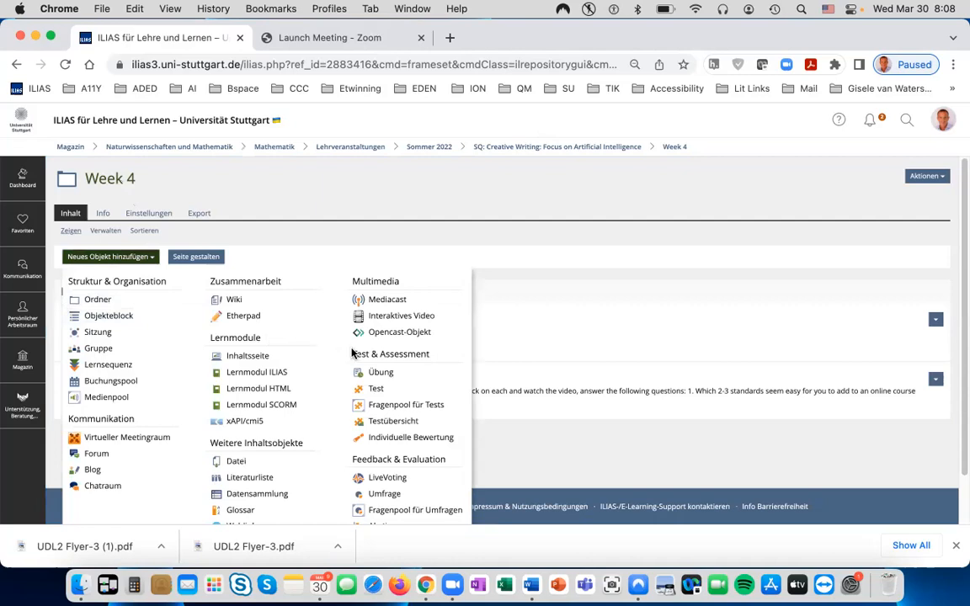
{"action": "left_click", "coordinate": [377, 392]}
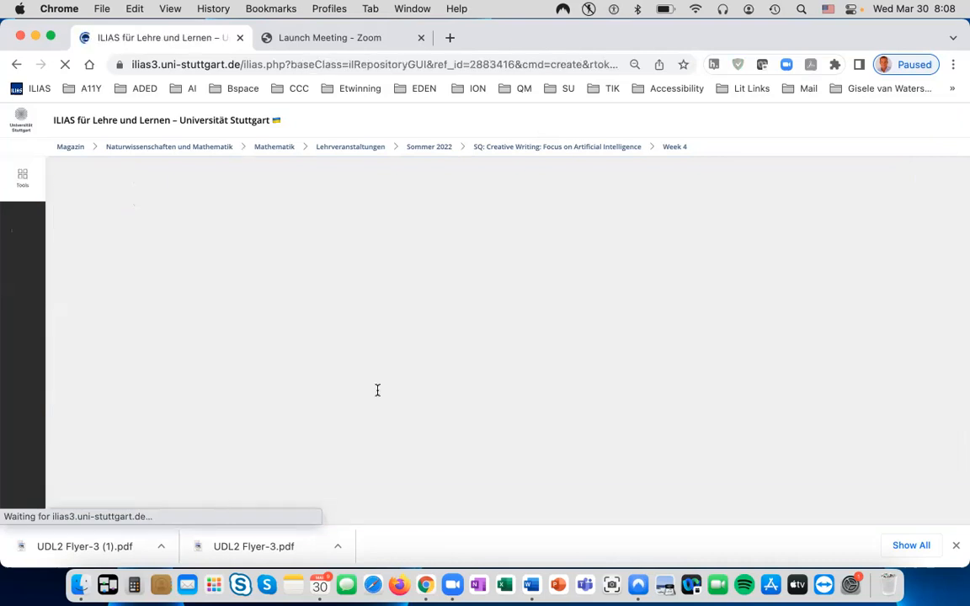
{"action": "left_click", "coordinate": [315, 237]}
{"action": "type", "text": "Week 4 Quiz"}
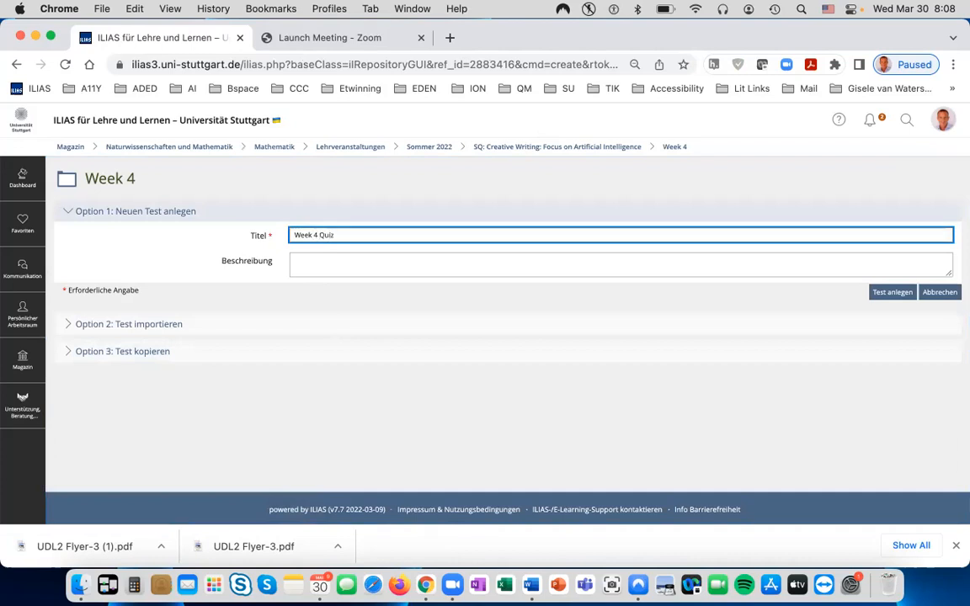
{"action": "type", "text": ": Course Standards"}
{"action": "left_click", "coordinate": [887, 296]}
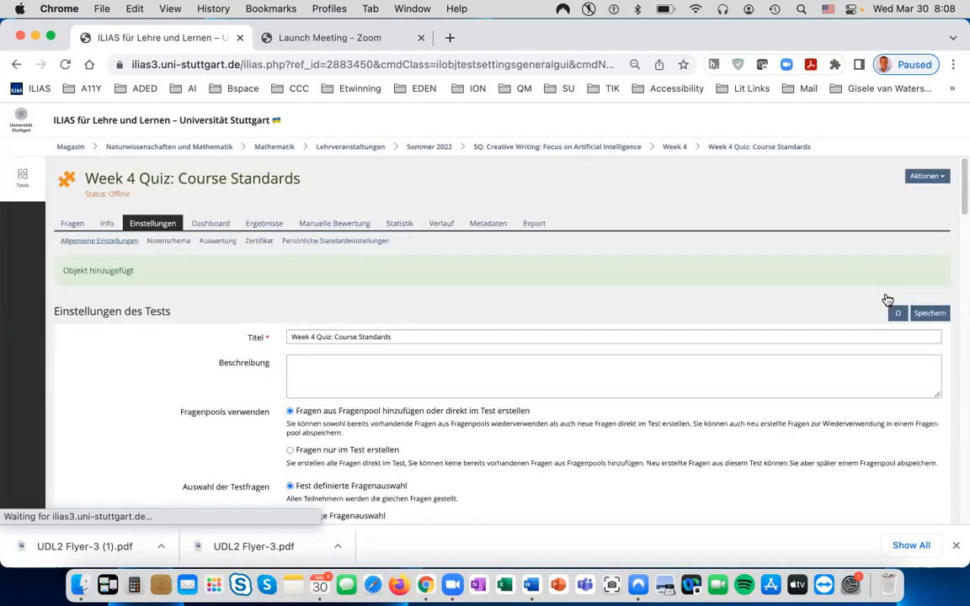
Step: Review the test's general settings for question pool use, question selection and data privacy
{"action": "scroll", "coordinate": [881, 295], "scroll_direction": "down", "scroll_amount": 3}
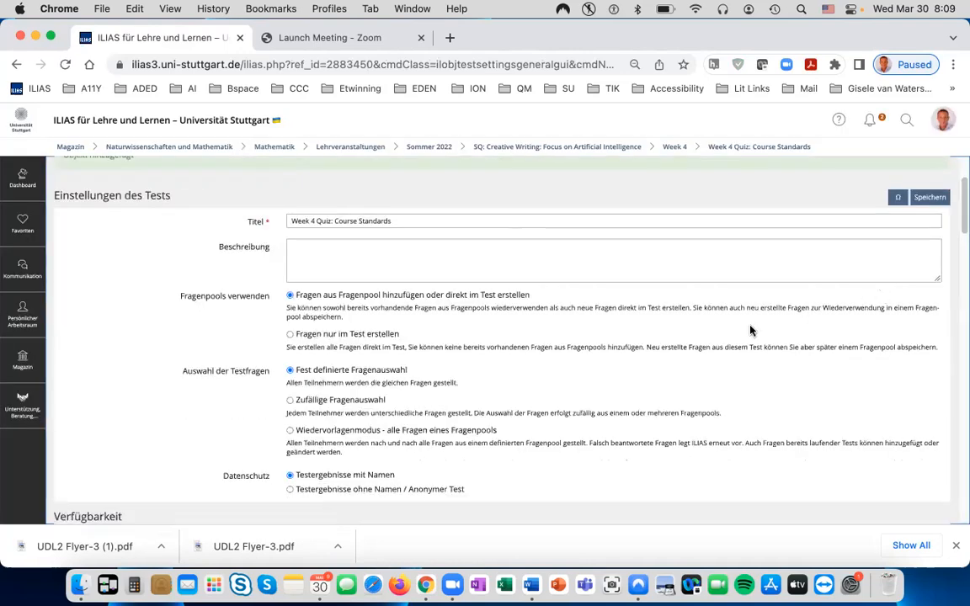
{"action": "scroll", "coordinate": [751, 331], "scroll_direction": "up", "scroll_amount": 1}
{"action": "scroll", "coordinate": [750, 331], "scroll_direction": "up", "scroll_amount": 1}
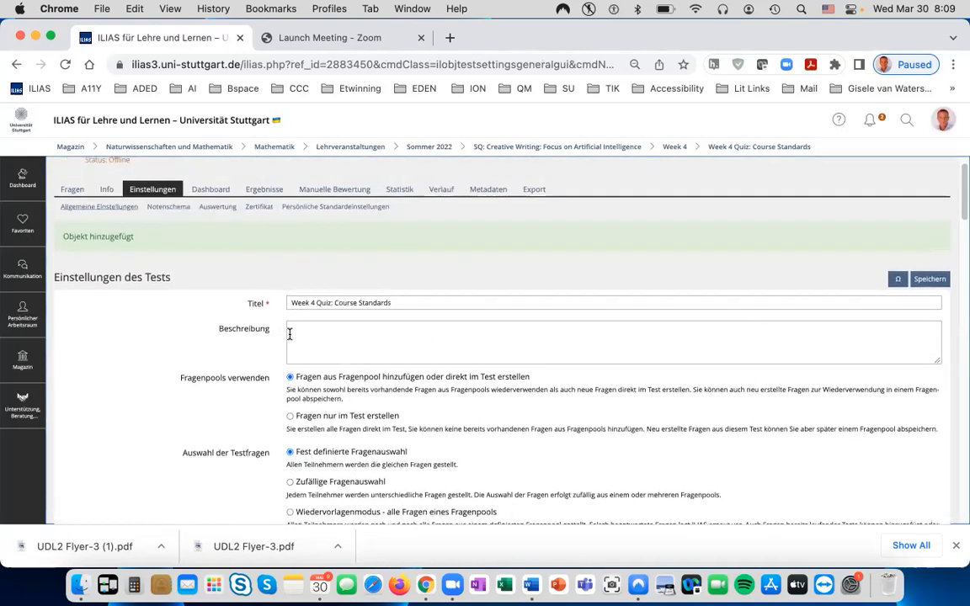
{"action": "scroll", "coordinate": [313, 332], "scroll_direction": "down", "scroll_amount": 1}
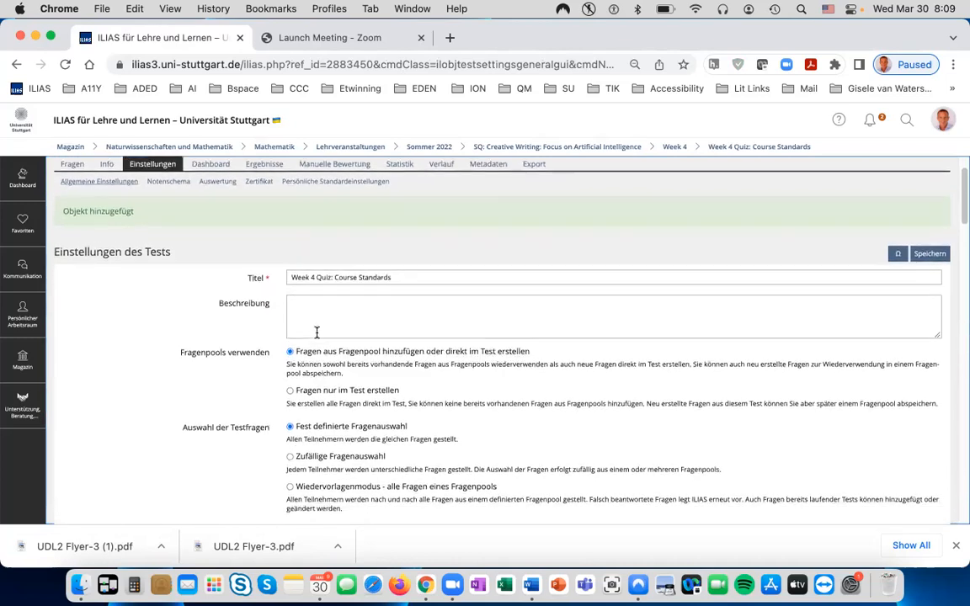
{"action": "scroll", "coordinate": [316, 337], "scroll_direction": "down", "scroll_amount": 1}
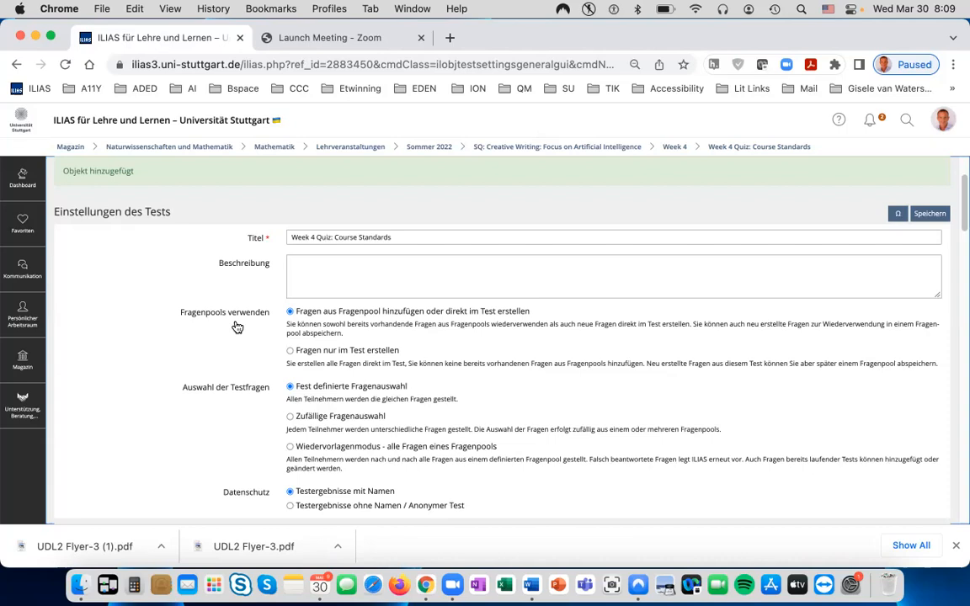
{"action": "scroll", "coordinate": [178, 403], "scroll_direction": "down", "scroll_amount": 1}
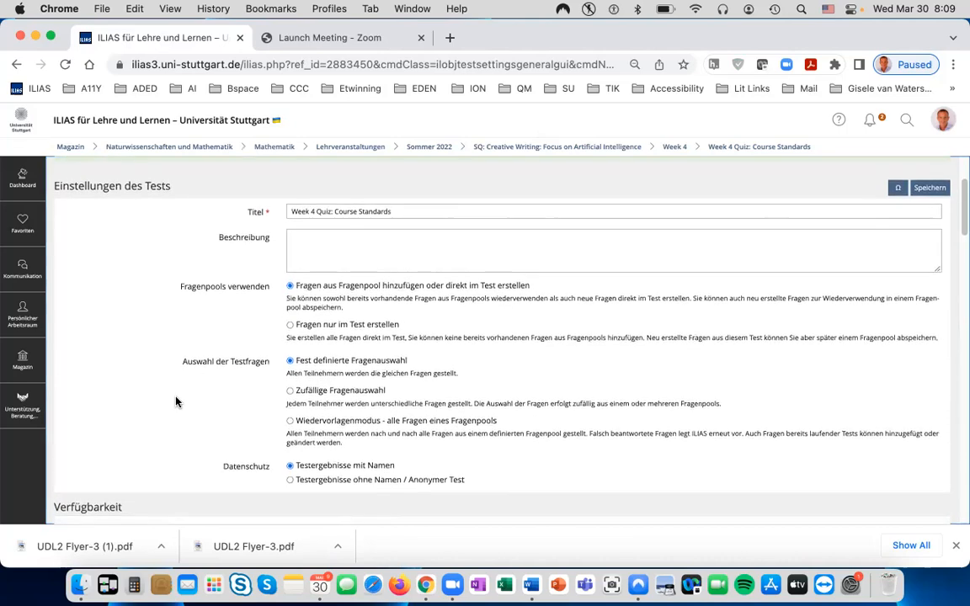
{"action": "scroll", "coordinate": [176, 402], "scroll_direction": "down", "scroll_amount": 3}
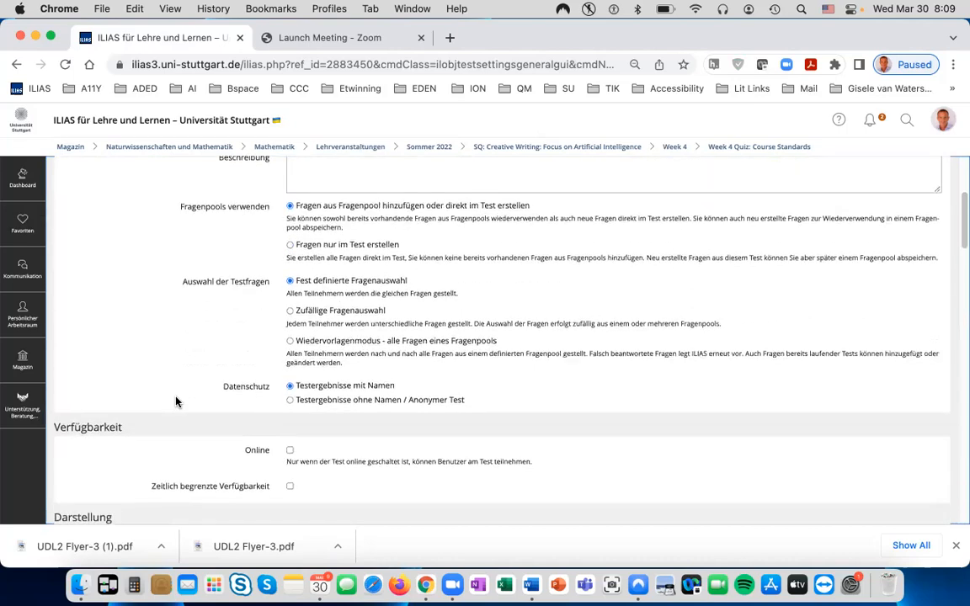
{"action": "scroll", "coordinate": [220, 401], "scroll_direction": "down", "scroll_amount": 1}
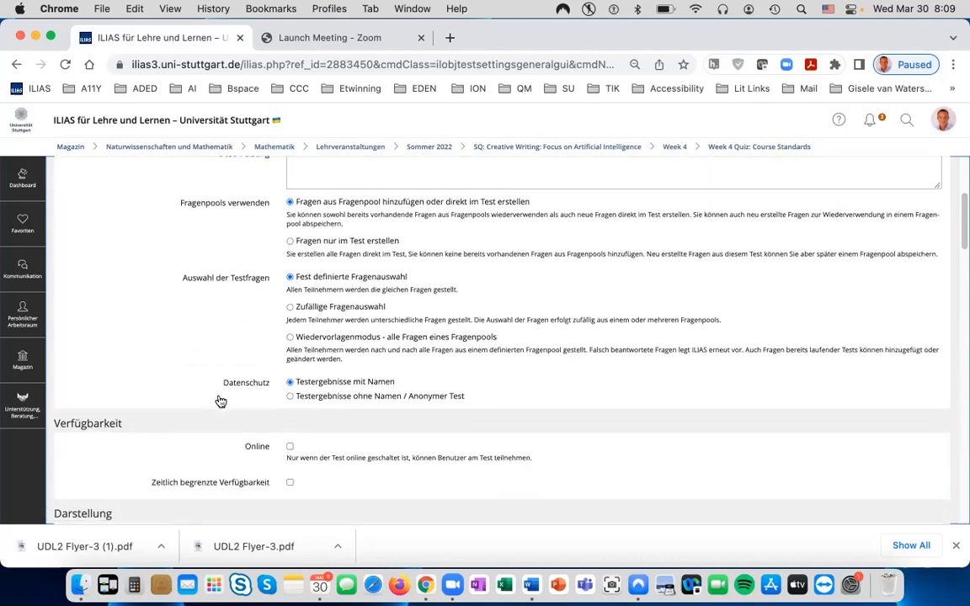
Step: Enable time-limited availability for the test to show its period options, and disable it again
{"action": "scroll", "coordinate": [218, 402], "scroll_direction": "down", "scroll_amount": 4}
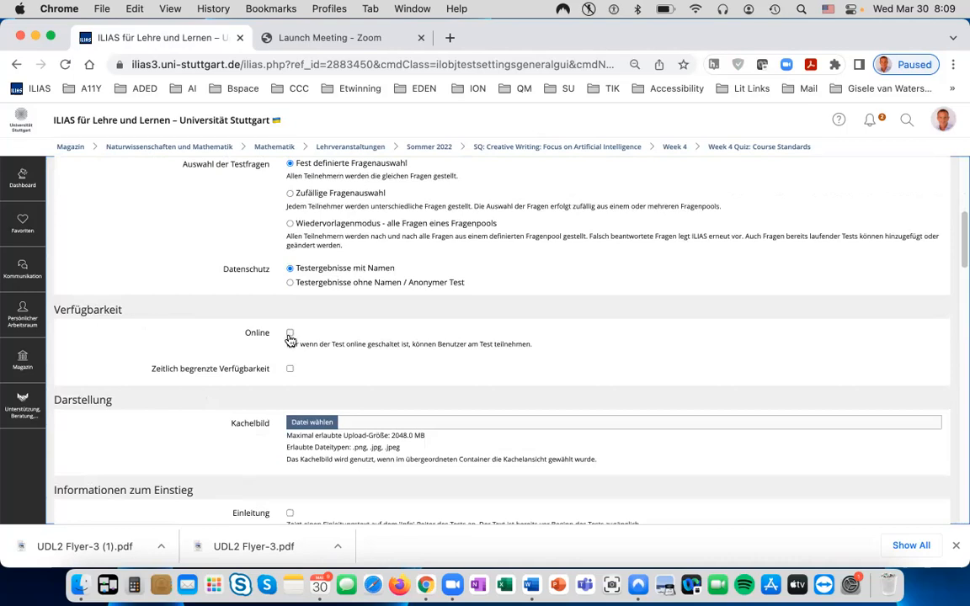
{"action": "left_click", "coordinate": [290, 371]}
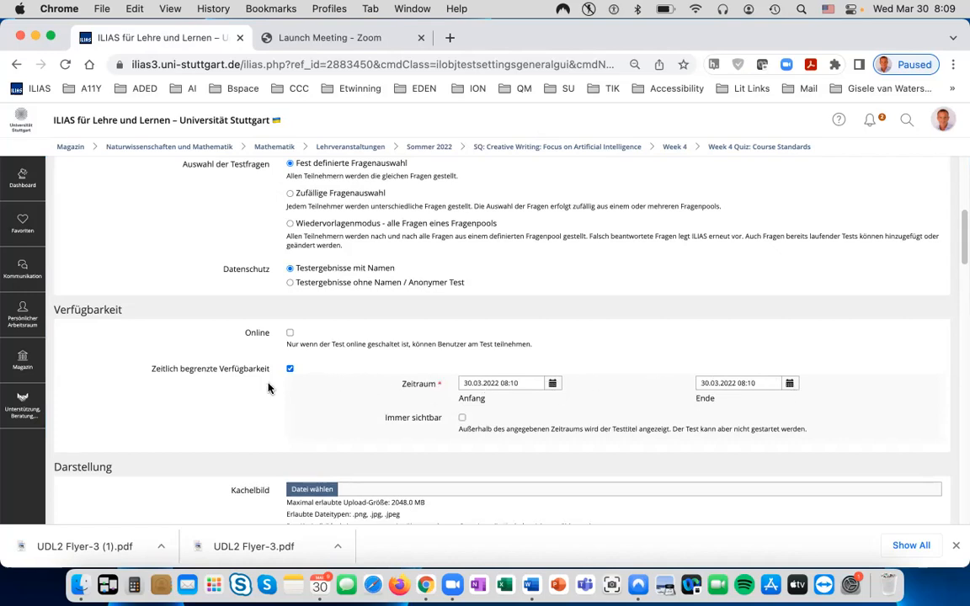
{"action": "left_click", "coordinate": [289, 370]}
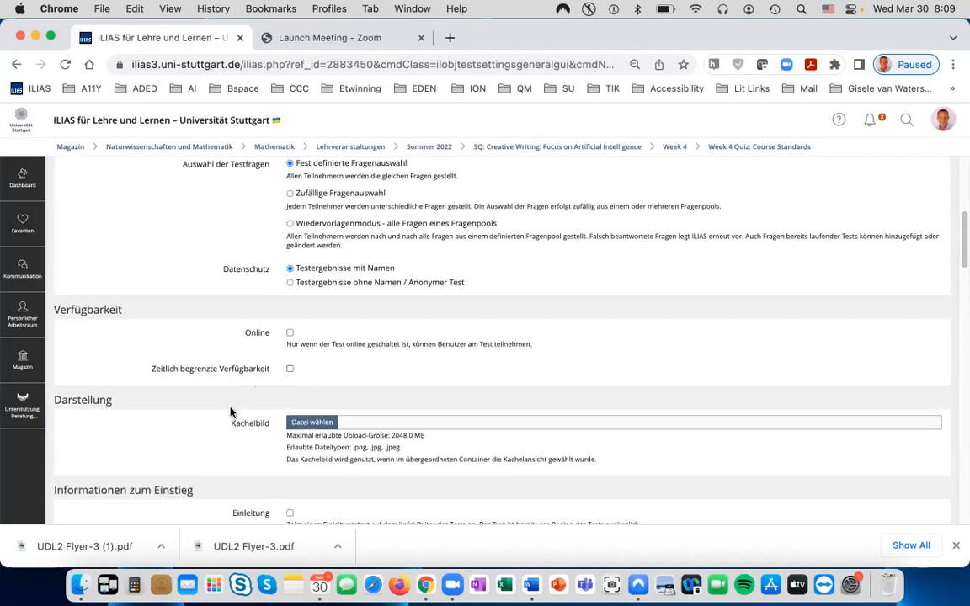
Step: Examine the test settings for tile image, introductory information, access and control of the test run
{"action": "scroll", "coordinate": [230, 412], "scroll_direction": "down", "scroll_amount": 2}
{"action": "scroll", "coordinate": [191, 398], "scroll_direction": "down", "scroll_amount": 2}
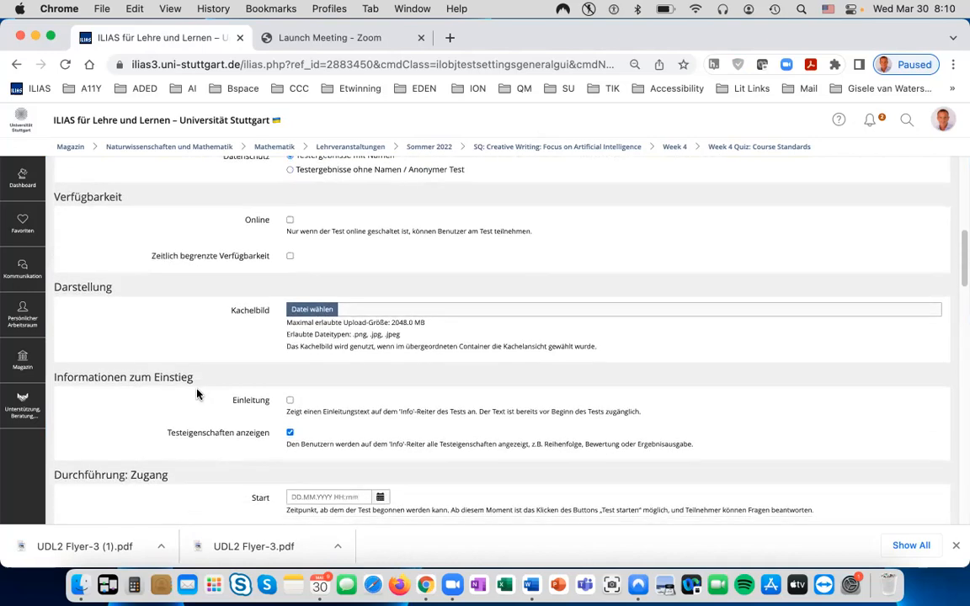
{"action": "scroll", "coordinate": [169, 389], "scroll_direction": "down", "scroll_amount": 2}
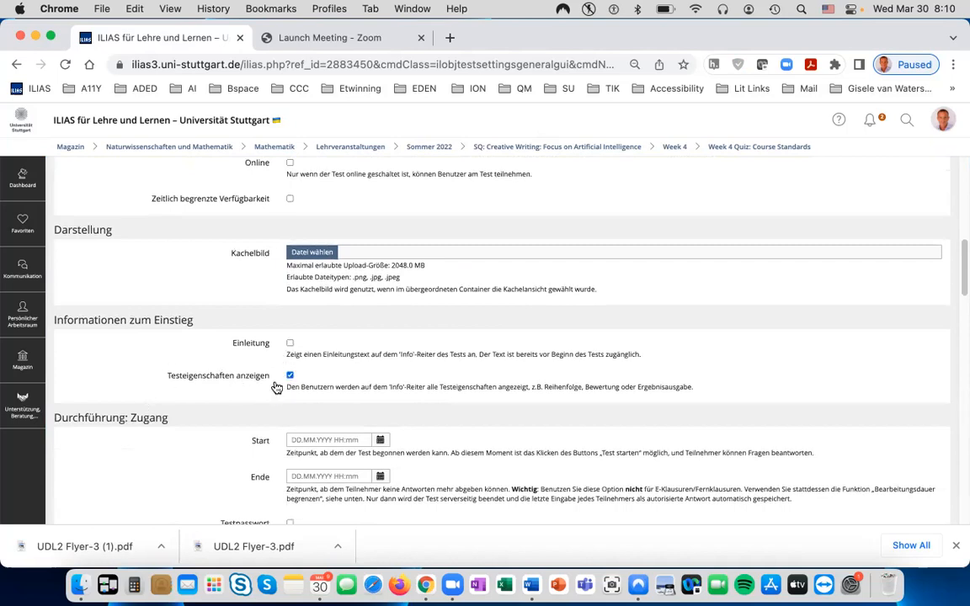
{"action": "scroll", "coordinate": [275, 388], "scroll_direction": "down", "scroll_amount": 2}
{"action": "scroll", "coordinate": [210, 389], "scroll_direction": "down", "scroll_amount": 1}
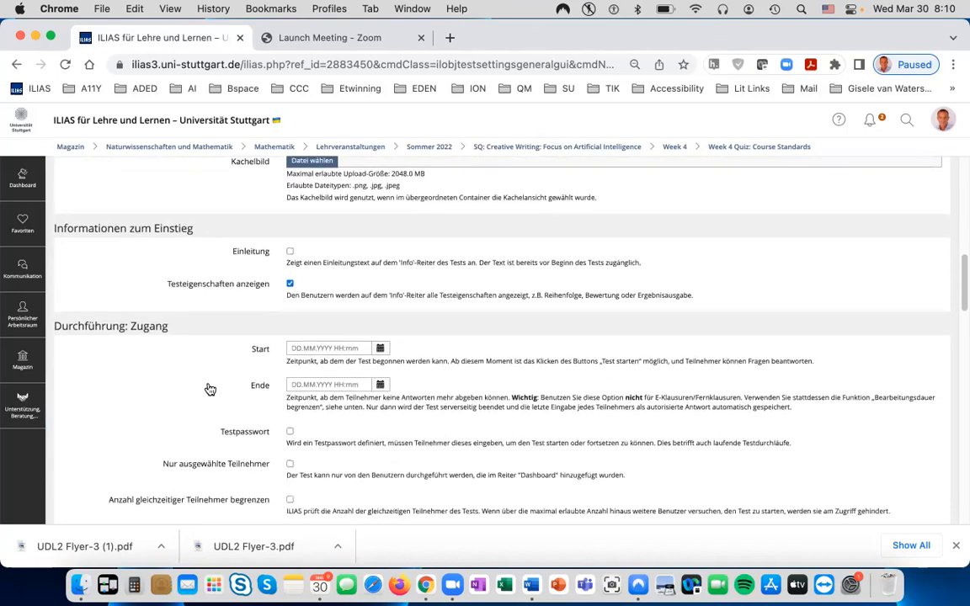
{"action": "scroll", "coordinate": [210, 389], "scroll_direction": "down", "scroll_amount": 1}
{"action": "scroll", "coordinate": [211, 388], "scroll_direction": "down", "scroll_amount": 1}
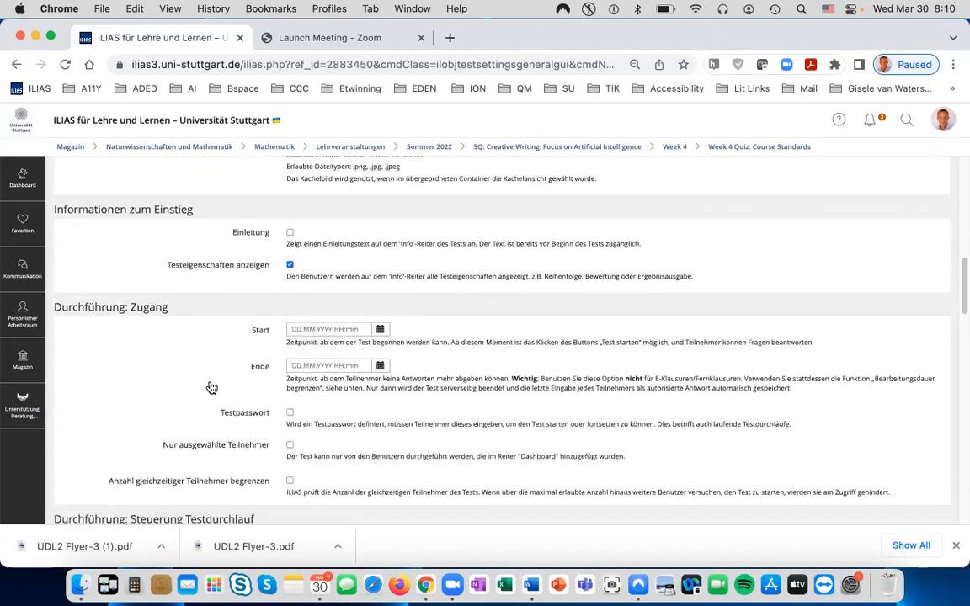
{"action": "scroll", "coordinate": [217, 386], "scroll_direction": "down", "scroll_amount": 2}
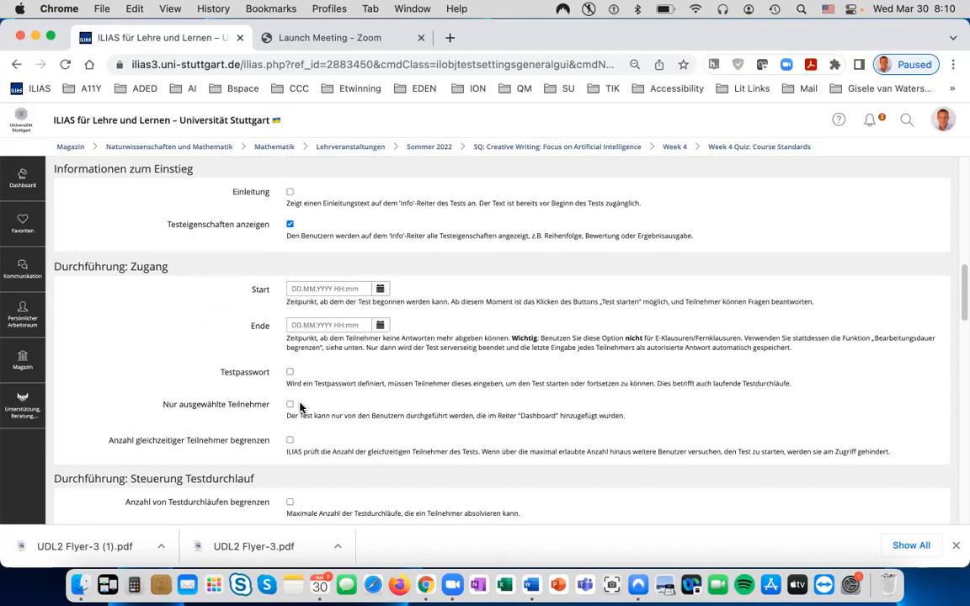
{"action": "scroll", "coordinate": [299, 407], "scroll_direction": "down", "scroll_amount": 4}
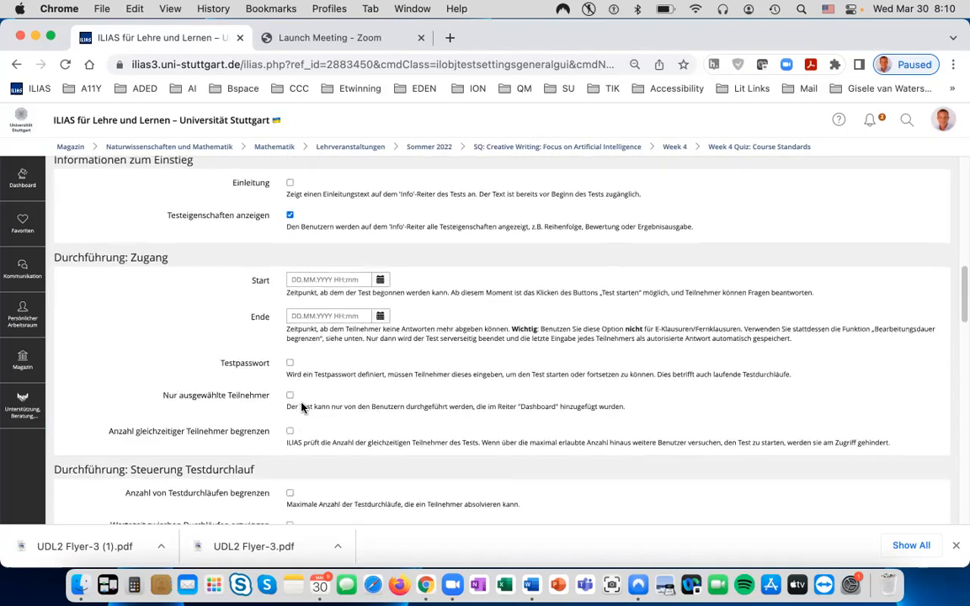
{"action": "scroll", "coordinate": [300, 403], "scroll_direction": "down", "scroll_amount": 2}
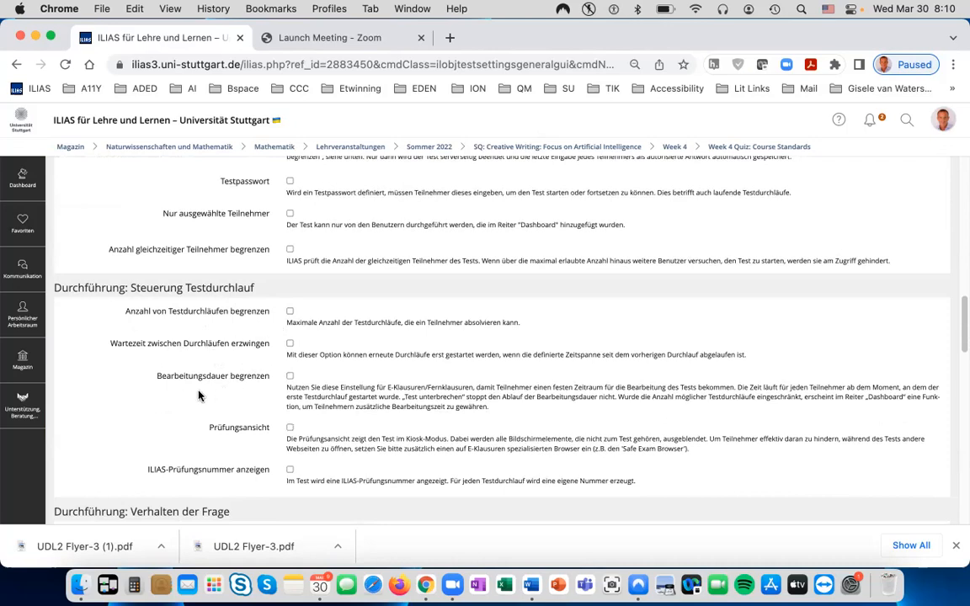
{"action": "scroll", "coordinate": [269, 392], "scroll_direction": "down", "scroll_amount": 2}
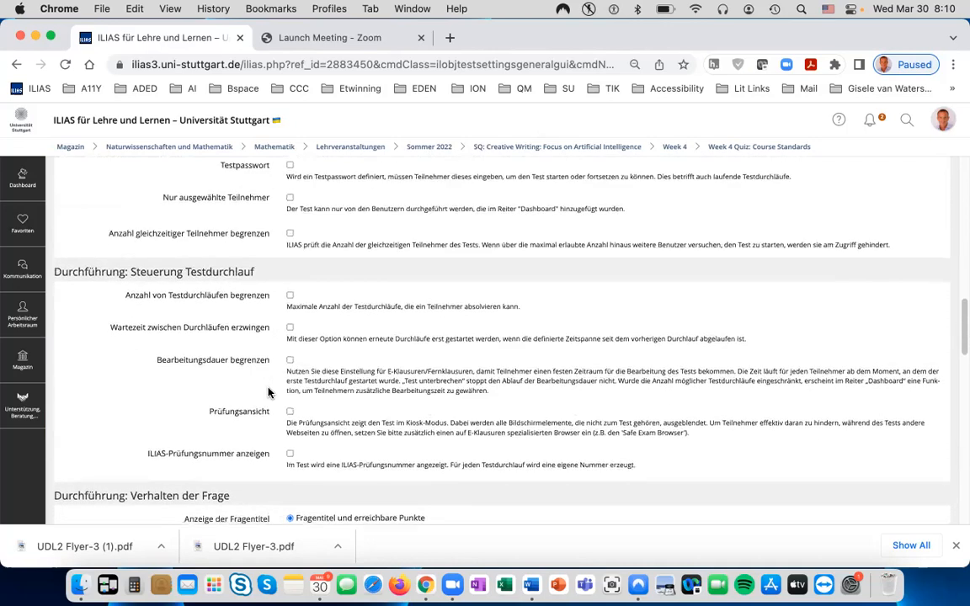
{"action": "scroll", "coordinate": [270, 392], "scroll_direction": "down", "scroll_amount": 3}
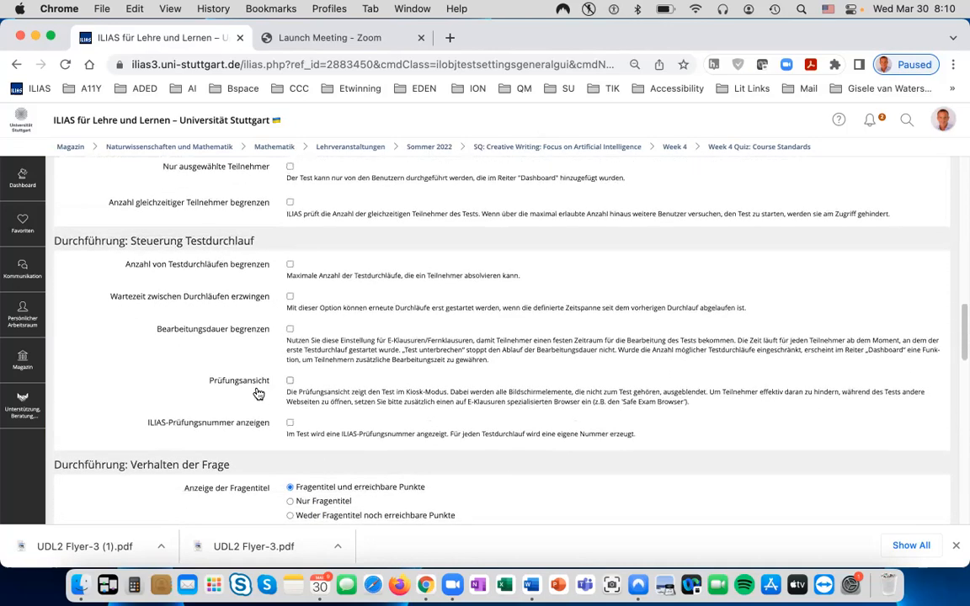
Step: Examine the question behaviour settings, including title display, automatic saving, shuffling, hints, direct feedback and participant answers
{"action": "scroll", "coordinate": [258, 394], "scroll_direction": "down", "scroll_amount": 8}
{"action": "scroll", "coordinate": [258, 395], "scroll_direction": "down", "scroll_amount": 1}
{"action": "scroll", "coordinate": [258, 395], "scroll_direction": "down", "scroll_amount": 1}
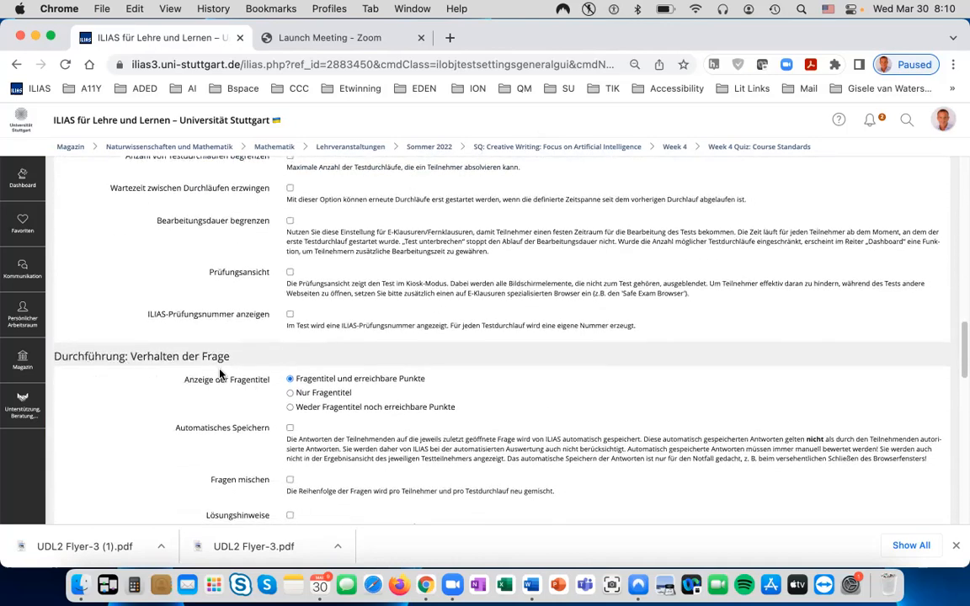
{"action": "scroll", "coordinate": [238, 390], "scroll_direction": "down", "scroll_amount": 2}
{"action": "scroll", "coordinate": [238, 389], "scroll_direction": "down", "scroll_amount": 5}
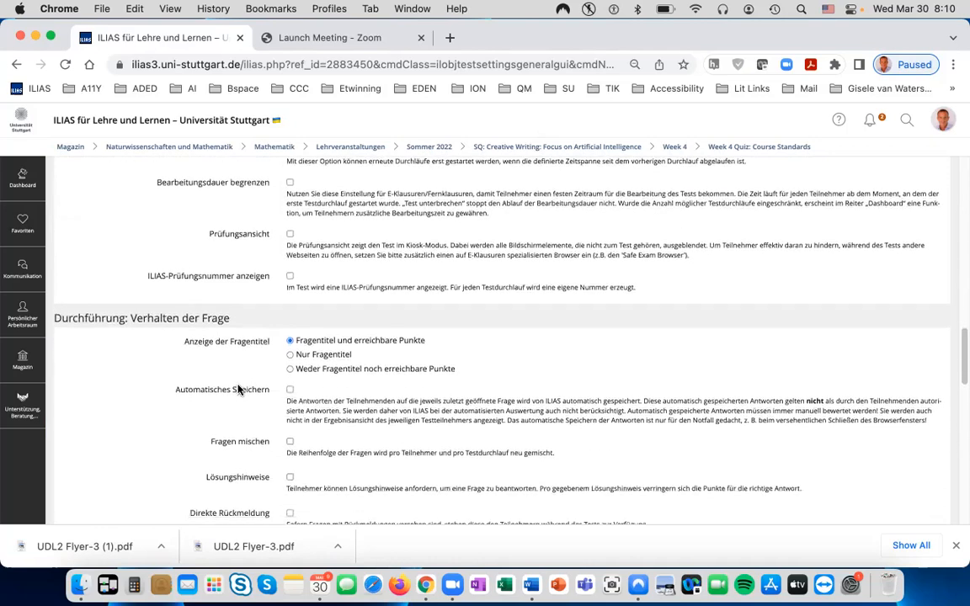
{"action": "scroll", "coordinate": [238, 389], "scroll_direction": "down", "scroll_amount": 3}
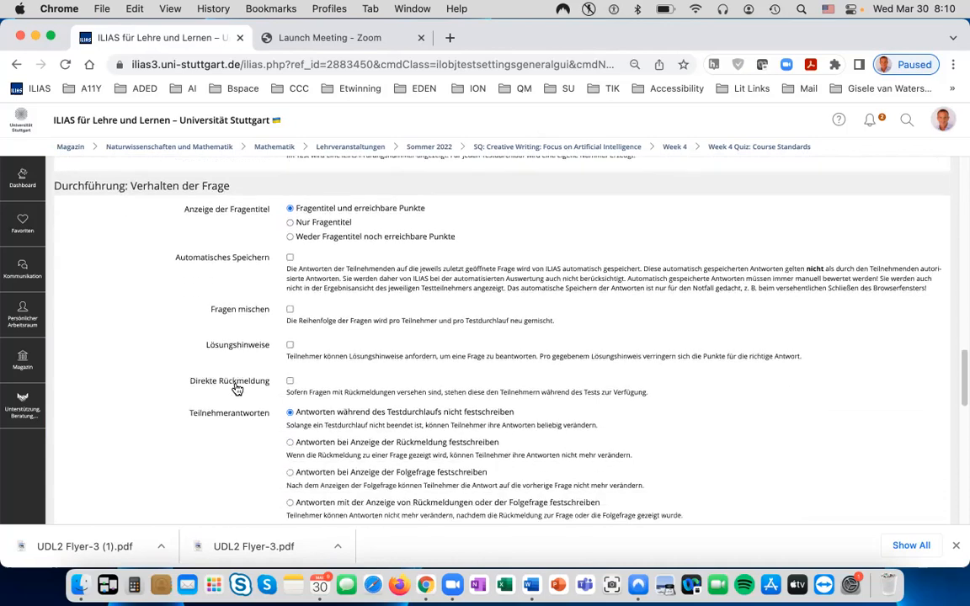
{"action": "scroll", "coordinate": [211, 387], "scroll_direction": "down", "scroll_amount": 1}
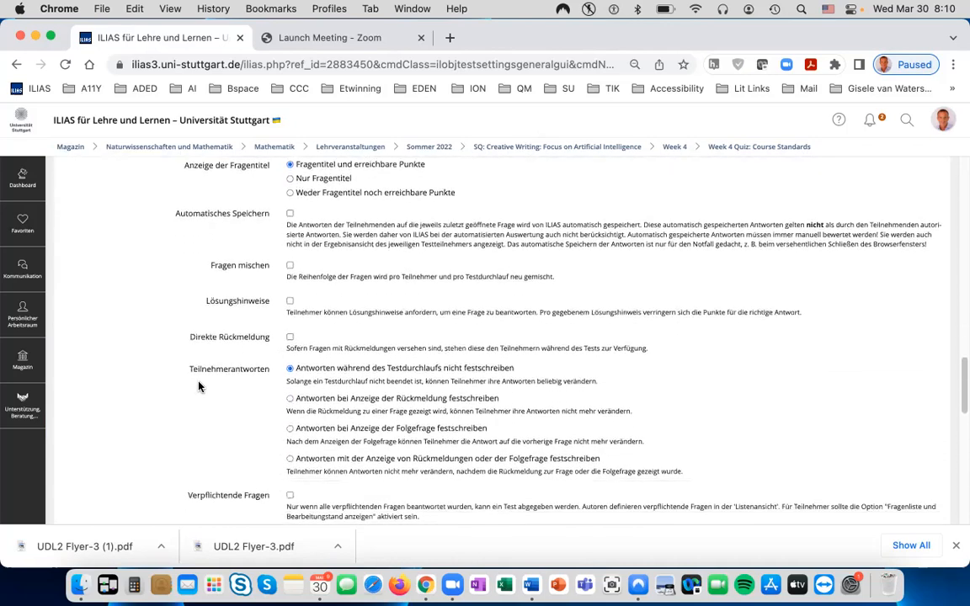
{"action": "scroll", "coordinate": [199, 384], "scroll_direction": "down", "scroll_amount": 1}
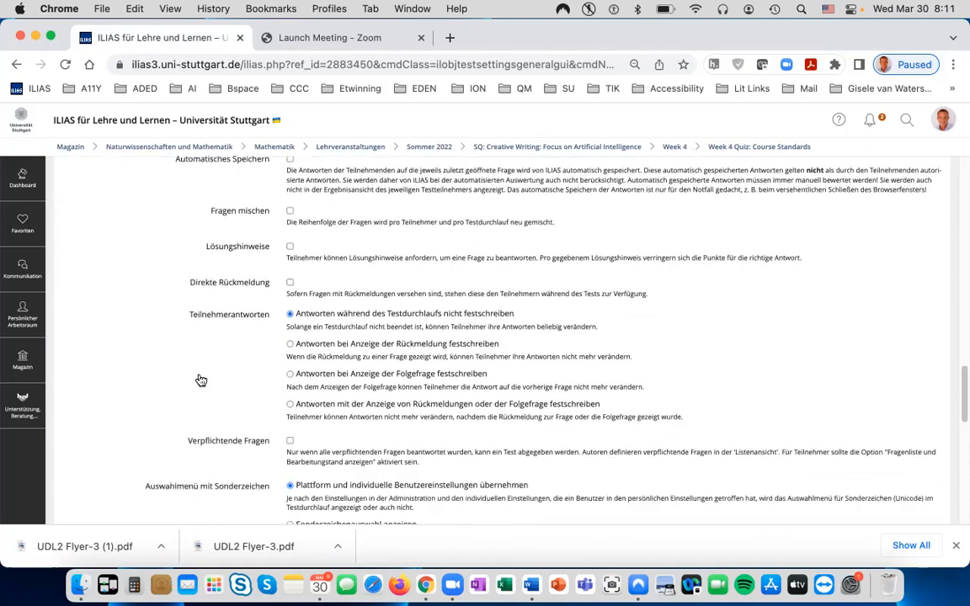
{"action": "scroll", "coordinate": [200, 380], "scroll_direction": "down", "scroll_amount": 1}
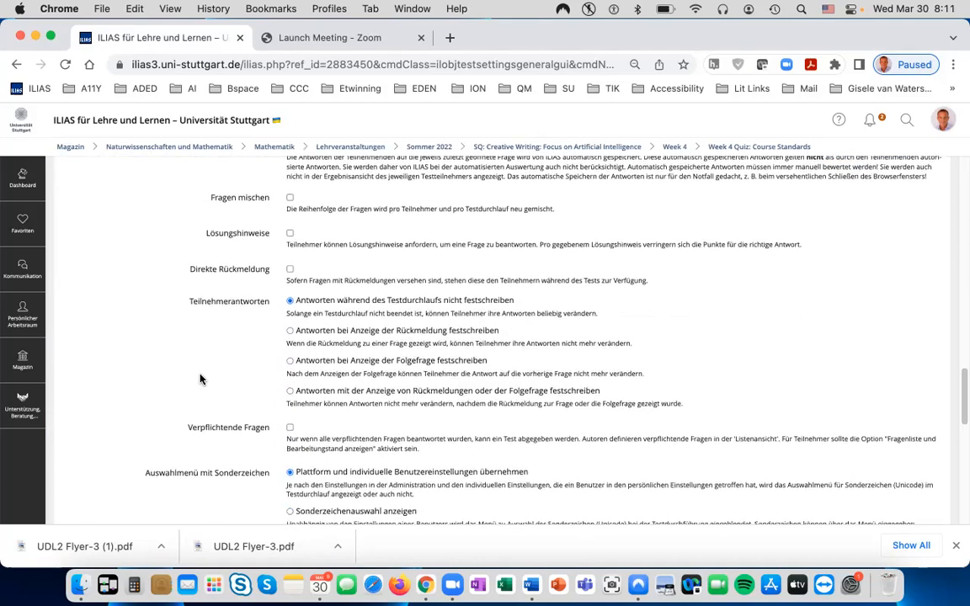
Step: Examine the settings for mandatory questions, special characters, participant functions and finishing the test
{"action": "scroll", "coordinate": [201, 380], "scroll_direction": "down", "scroll_amount": 2}
{"action": "scroll", "coordinate": [200, 380], "scroll_direction": "down", "scroll_amount": 3}
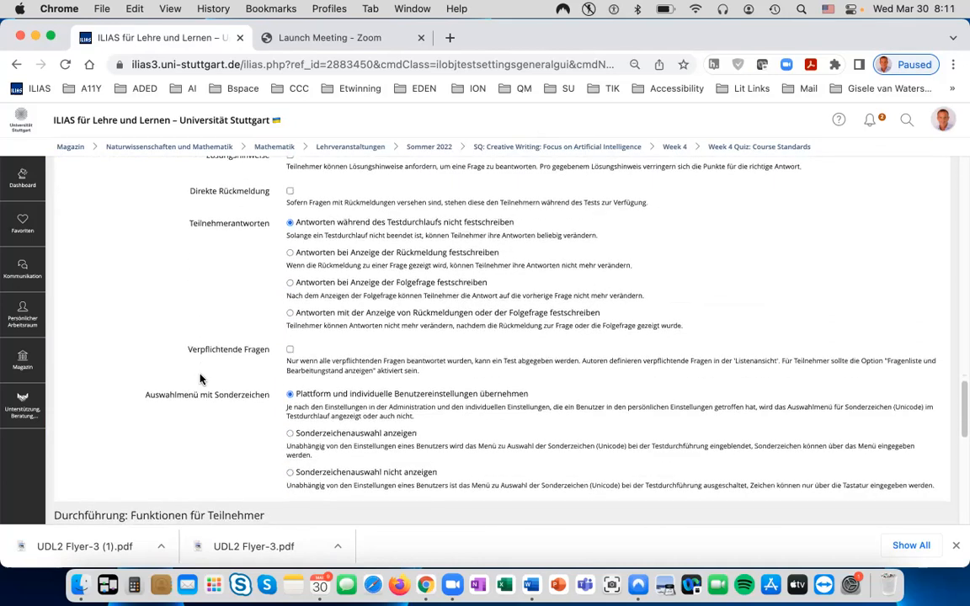
{"action": "scroll", "coordinate": [200, 380], "scroll_direction": "down", "scroll_amount": 3}
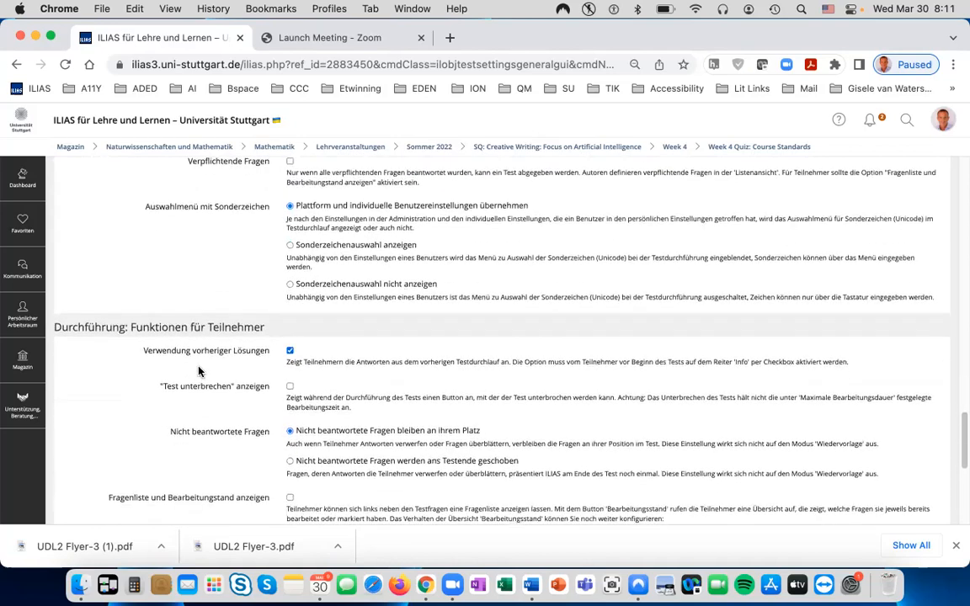
{"action": "scroll", "coordinate": [217, 363], "scroll_direction": "down", "scroll_amount": 1}
{"action": "scroll", "coordinate": [246, 350], "scroll_direction": "down", "scroll_amount": 2}
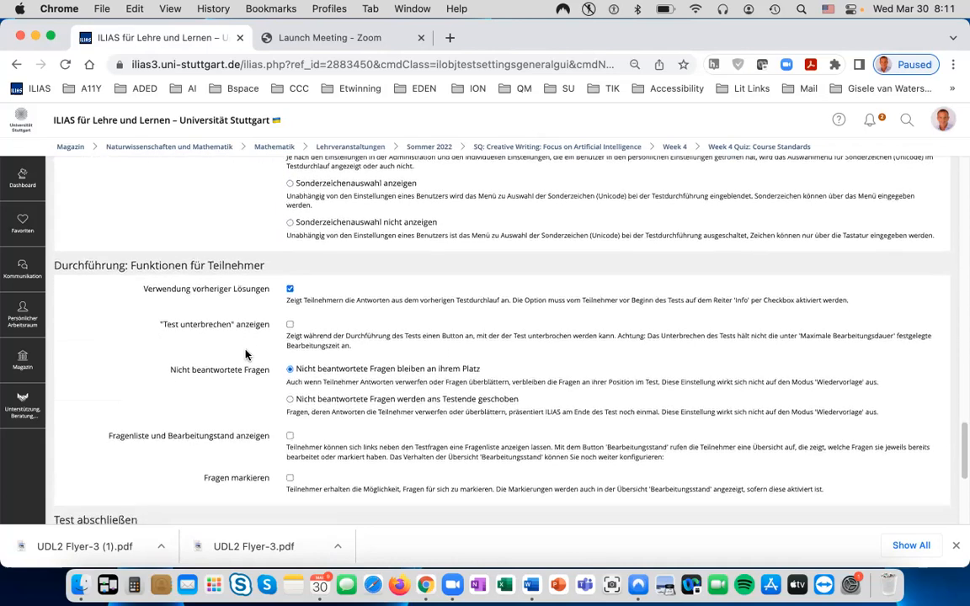
{"action": "scroll", "coordinate": [253, 352], "scroll_direction": "down", "scroll_amount": 1}
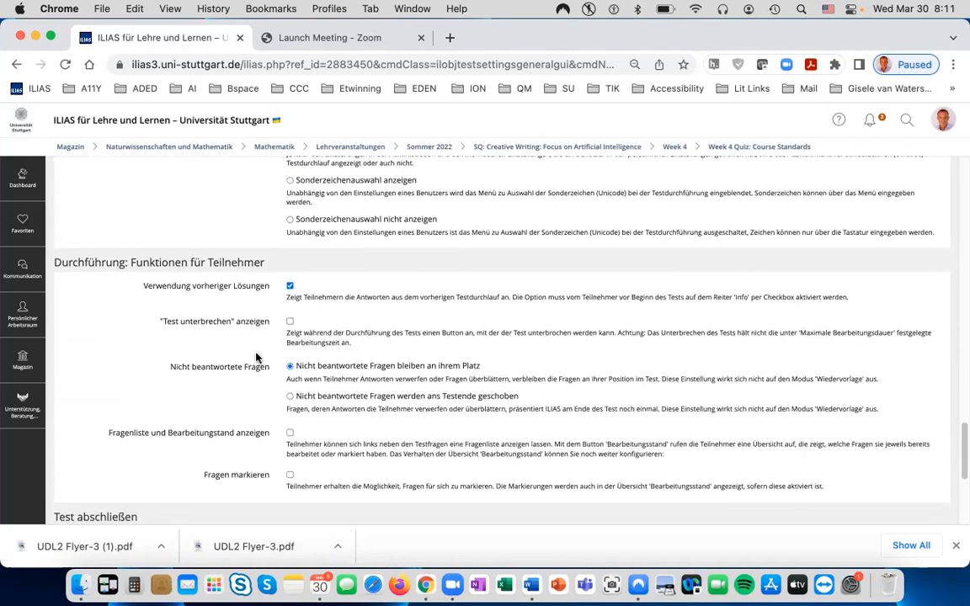
{"action": "scroll", "coordinate": [255, 358], "scroll_direction": "down", "scroll_amount": 5}
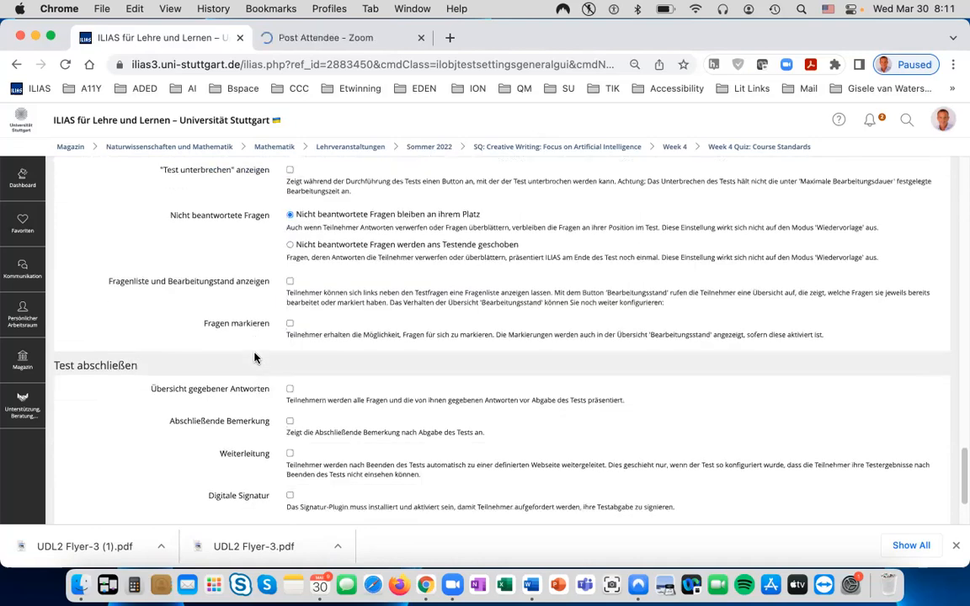
{"action": "scroll", "coordinate": [255, 358], "scroll_direction": "down", "scroll_amount": 1}
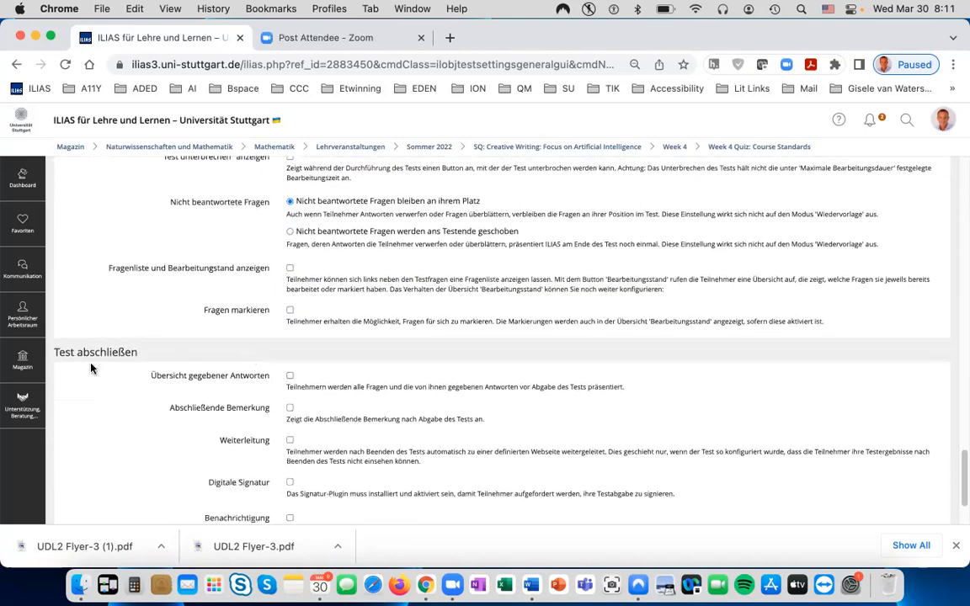
Step: Review the remaining options for finishing the test and save the test's general settings
{"action": "scroll", "coordinate": [164, 364], "scroll_direction": "down", "scroll_amount": 2}
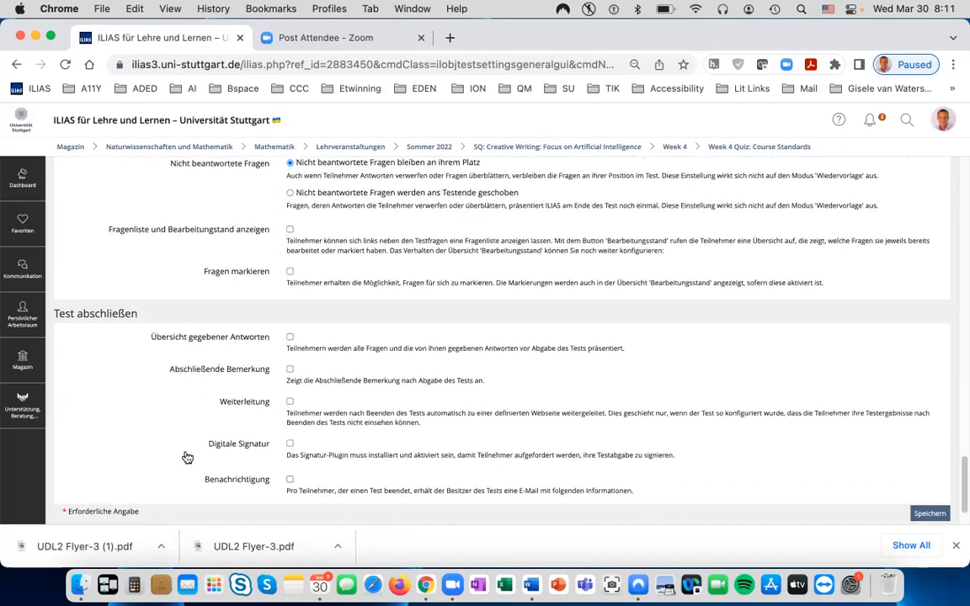
{"action": "scroll", "coordinate": [186, 457], "scroll_direction": "down", "scroll_amount": 2}
{"action": "scroll", "coordinate": [186, 459], "scroll_direction": "up", "scroll_amount": 9}
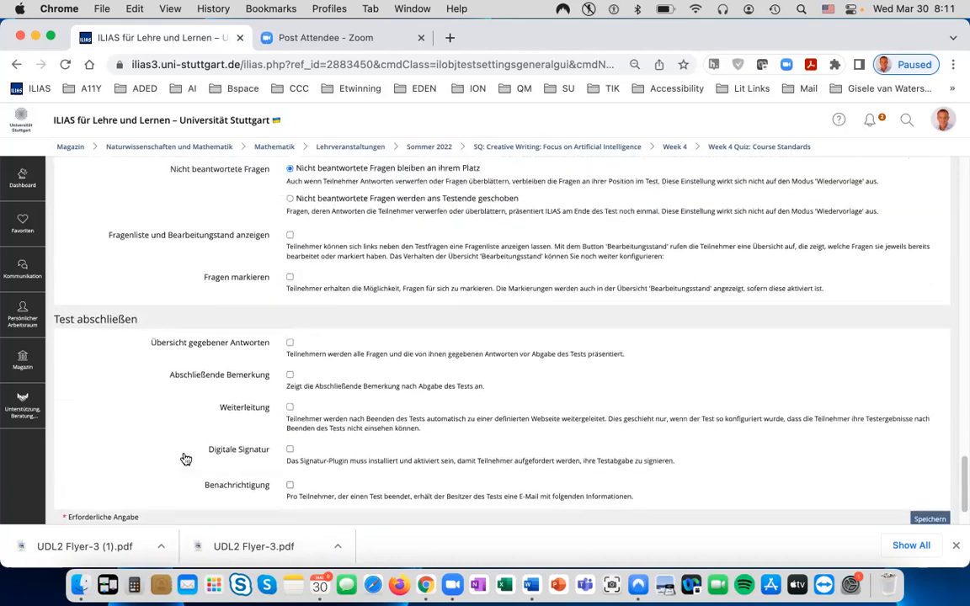
{"action": "scroll", "coordinate": [185, 457], "scroll_direction": "down", "scroll_amount": 4}
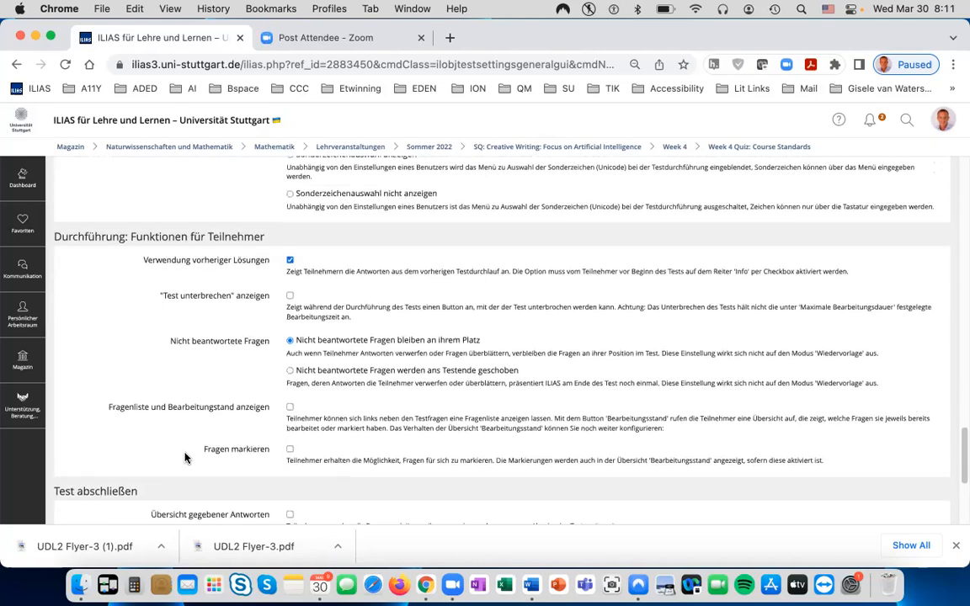
{"action": "scroll", "coordinate": [186, 458], "scroll_direction": "up", "scroll_amount": 10}
{"action": "scroll", "coordinate": [185, 457], "scroll_direction": "up", "scroll_amount": 20}
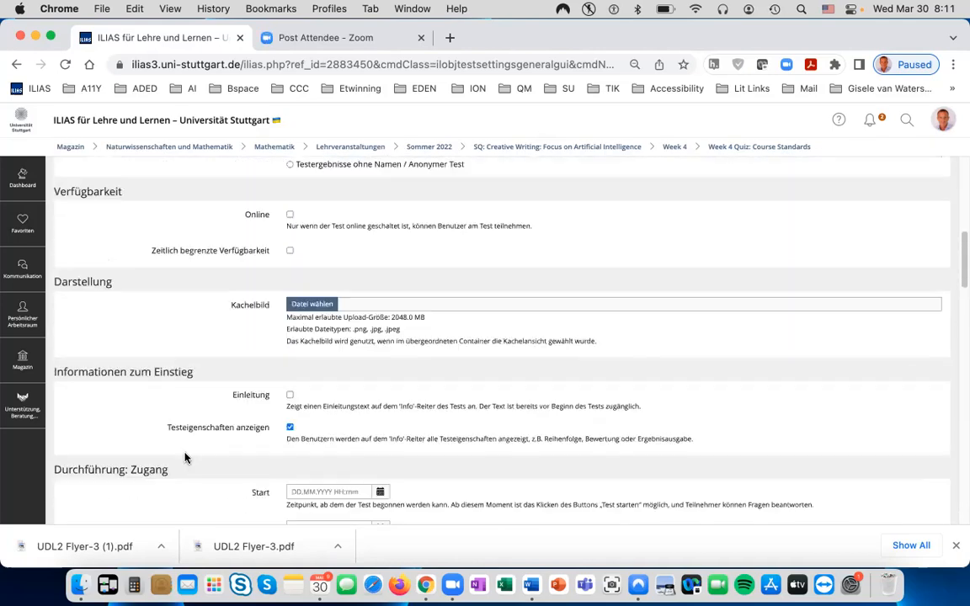
{"action": "scroll", "coordinate": [186, 459], "scroll_direction": "up", "scroll_amount": 3}
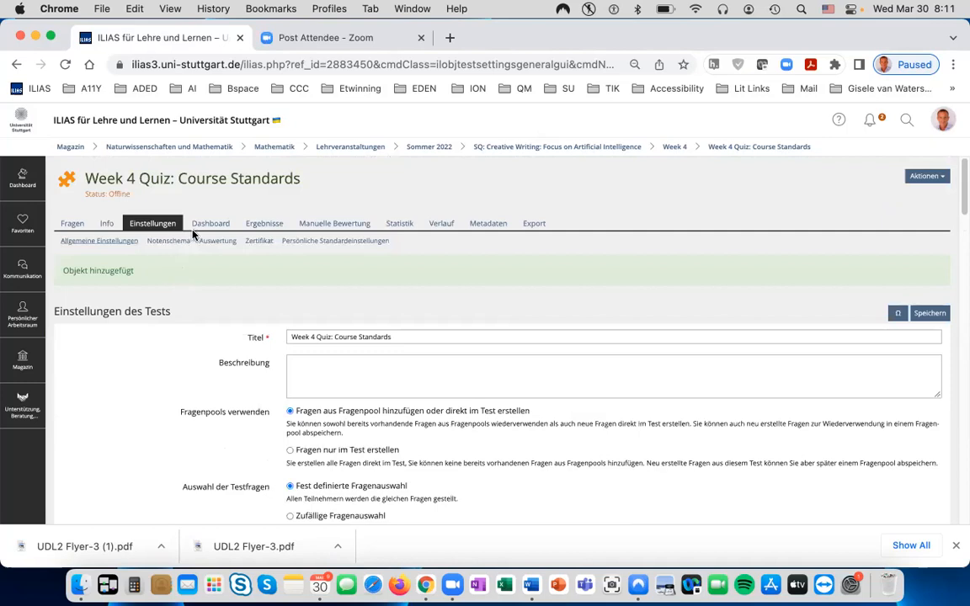
{"action": "left_click", "coordinate": [932, 315]}
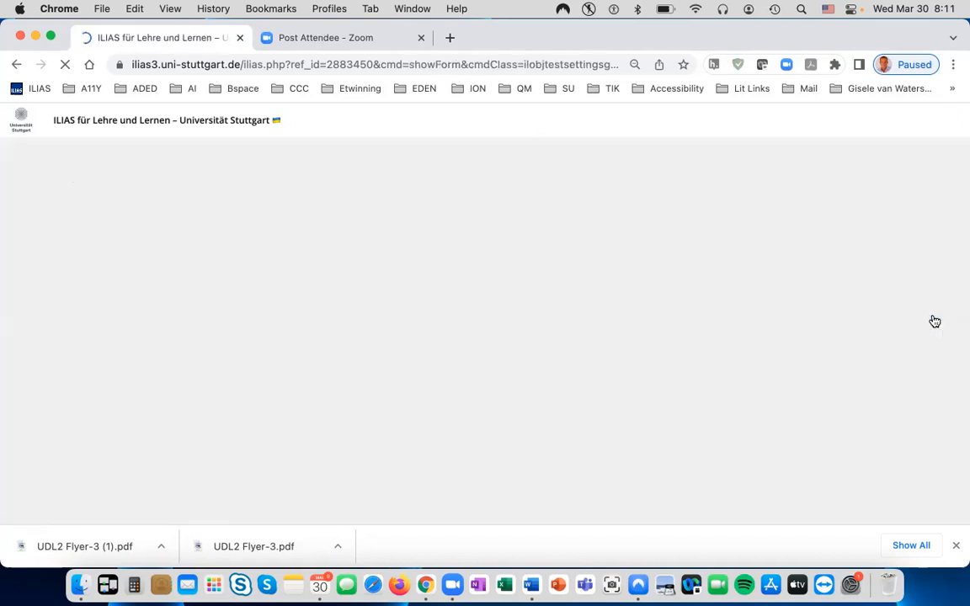
{"action": "scroll", "coordinate": [918, 314], "scroll_direction": "down", "scroll_amount": 3}
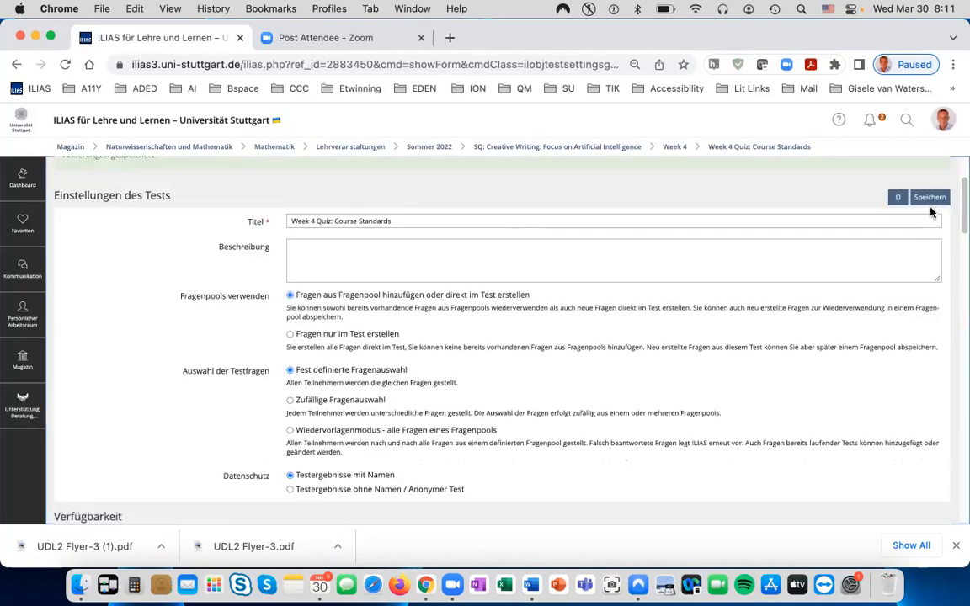
{"action": "scroll", "coordinate": [145, 403], "scroll_direction": "up", "scroll_amount": 3}
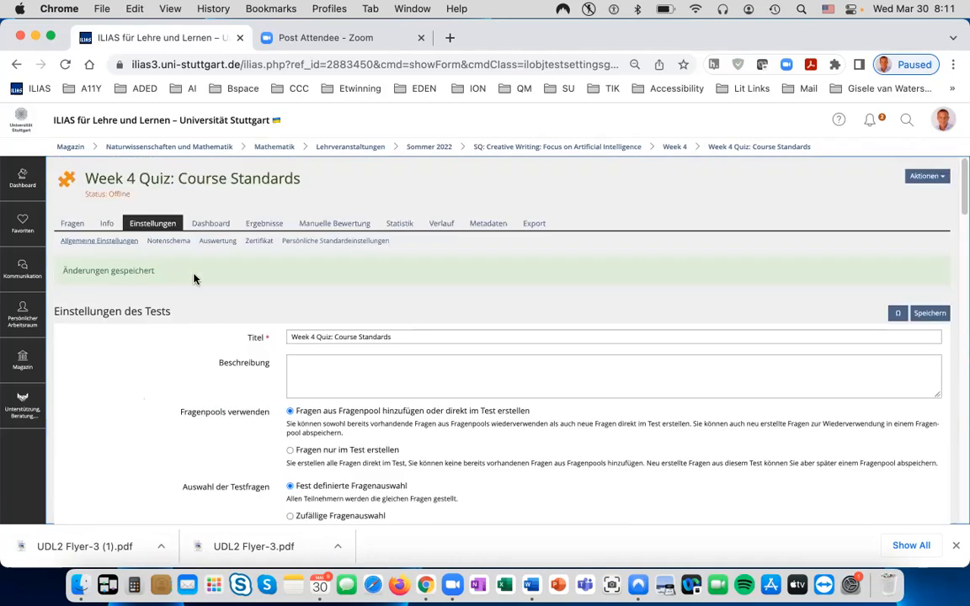
Step: Open the form for creating a question in the quiz and examine the available question types
{"action": "left_click", "coordinate": [73, 226]}
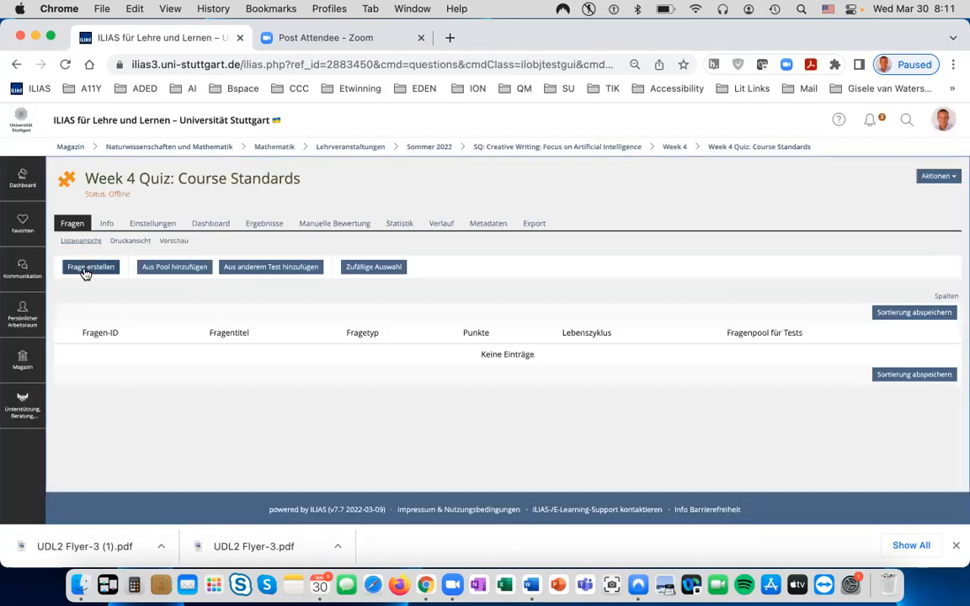
{"action": "left_click", "coordinate": [88, 268]}
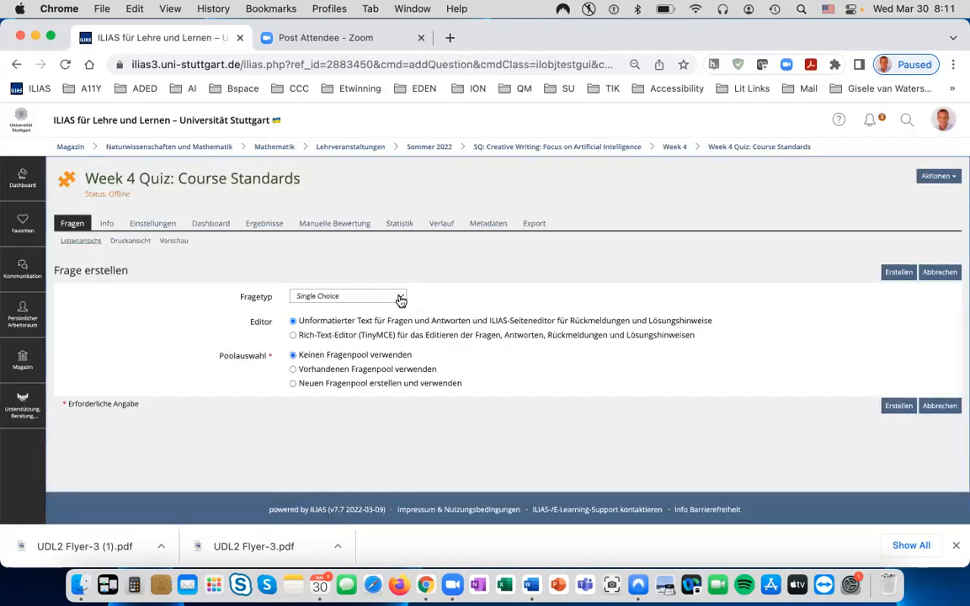
{"action": "left_click", "coordinate": [401, 299]}
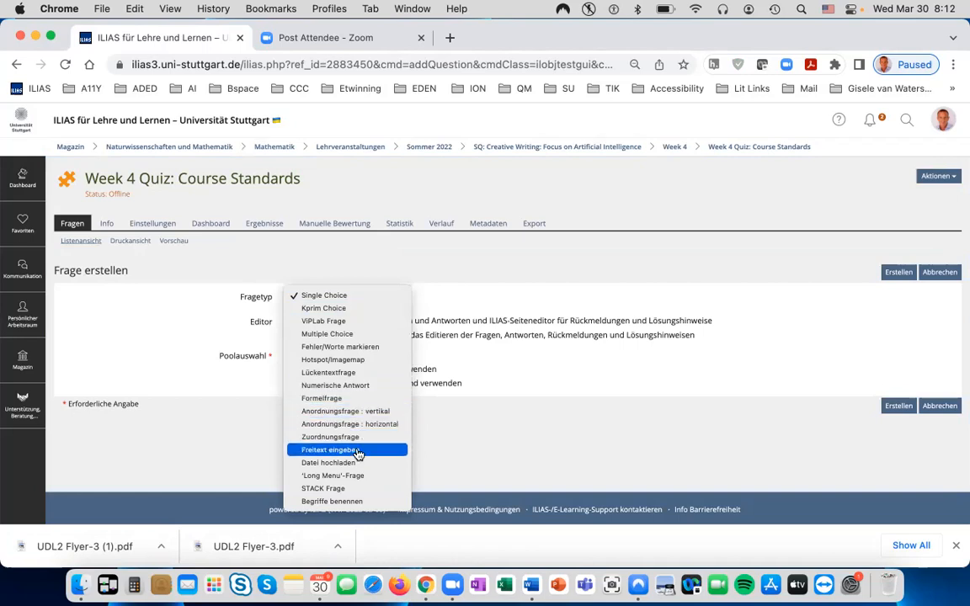
{"action": "left_click", "coordinate": [454, 360]}
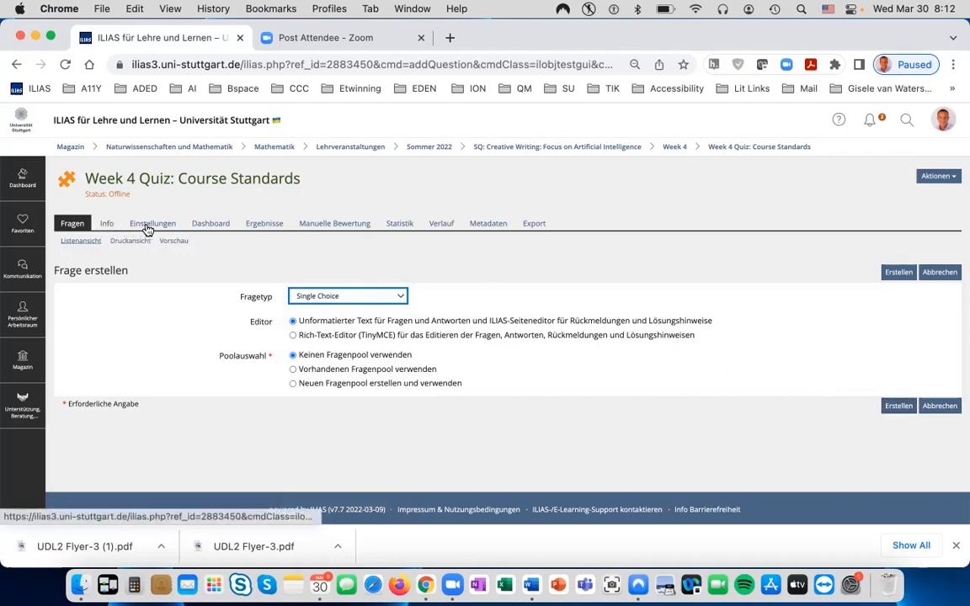
Step: Reopen the quiz from the Week 4 folder and try to enable its Online availability in the general settings
{"action": "left_click", "coordinate": [676, 148]}
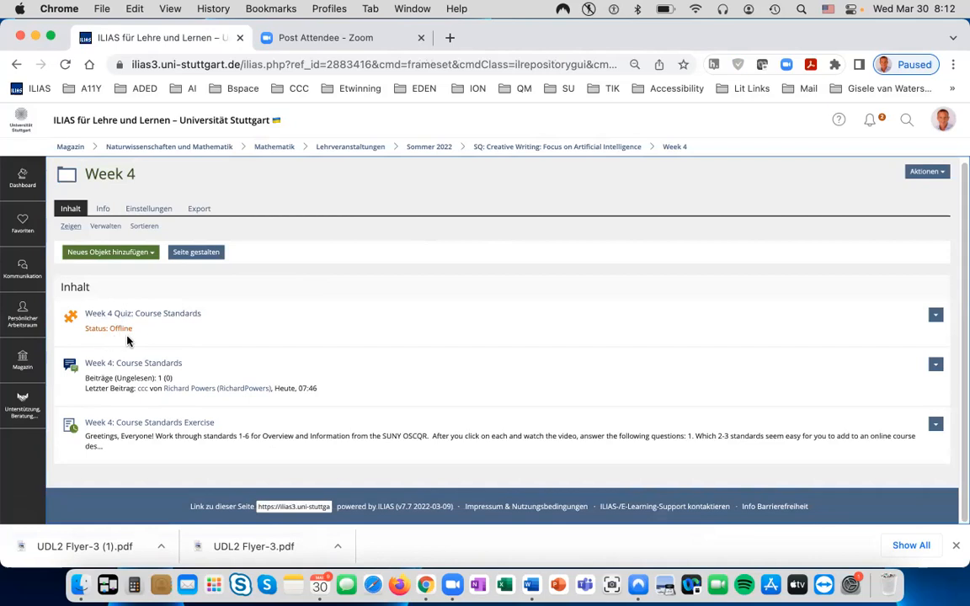
{"action": "left_click", "coordinate": [155, 318]}
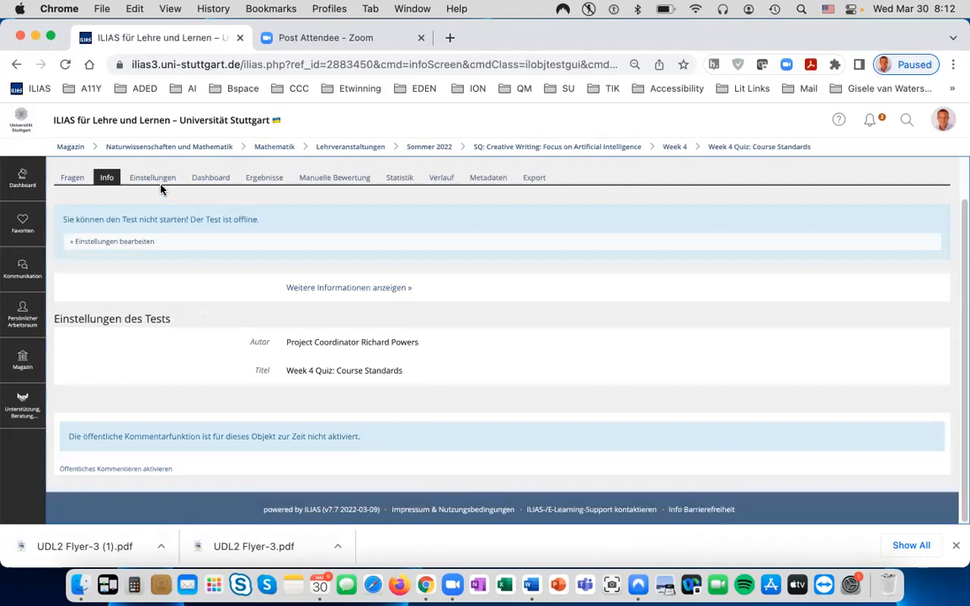
{"action": "left_click", "coordinate": [153, 180]}
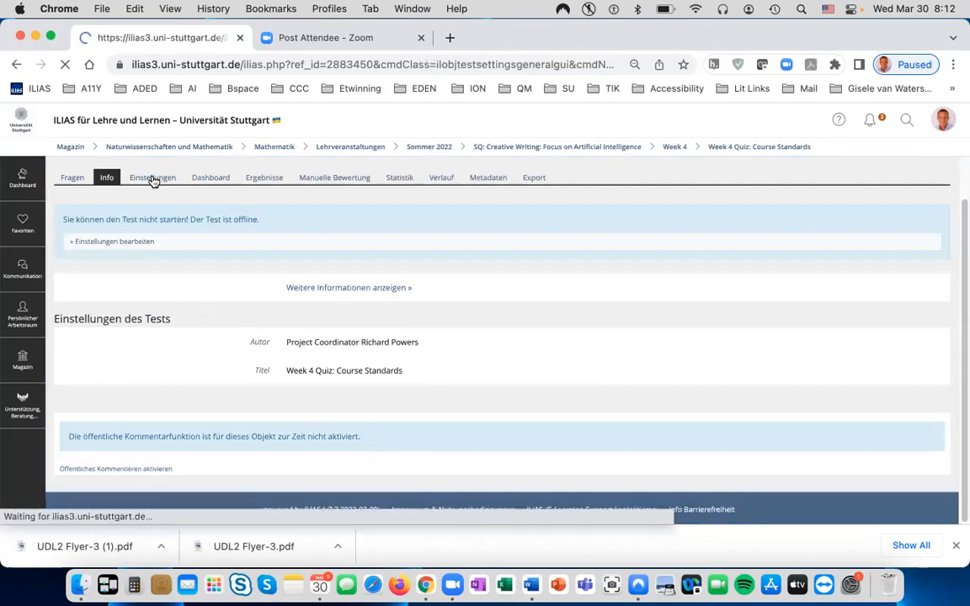
{"action": "scroll", "coordinate": [311, 337], "scroll_direction": "down", "scroll_amount": 3}
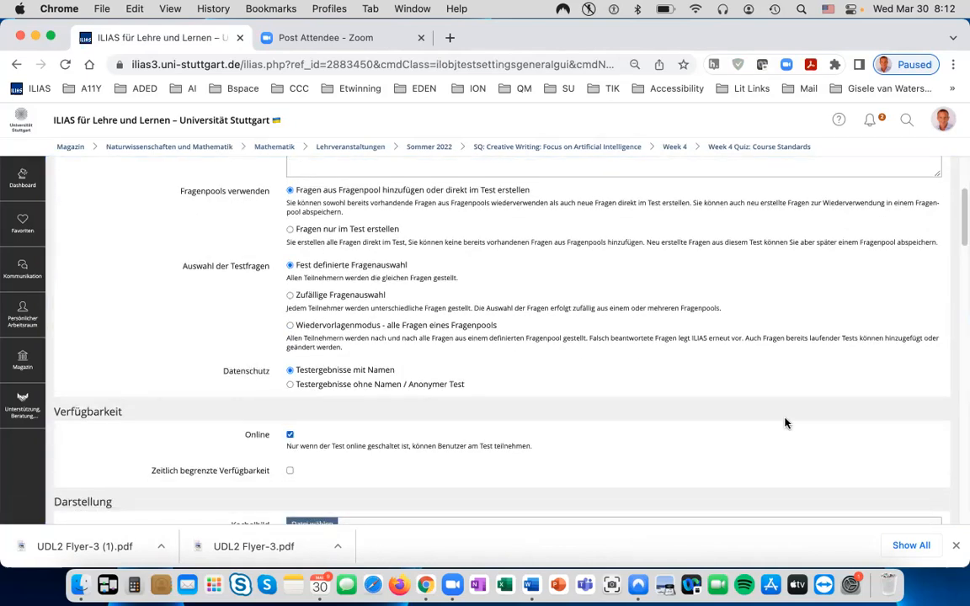
{"action": "scroll", "coordinate": [785, 423], "scroll_direction": "down", "scroll_amount": 5}
{"action": "scroll", "coordinate": [674, 409], "scroll_direction": "up", "scroll_amount": 5}
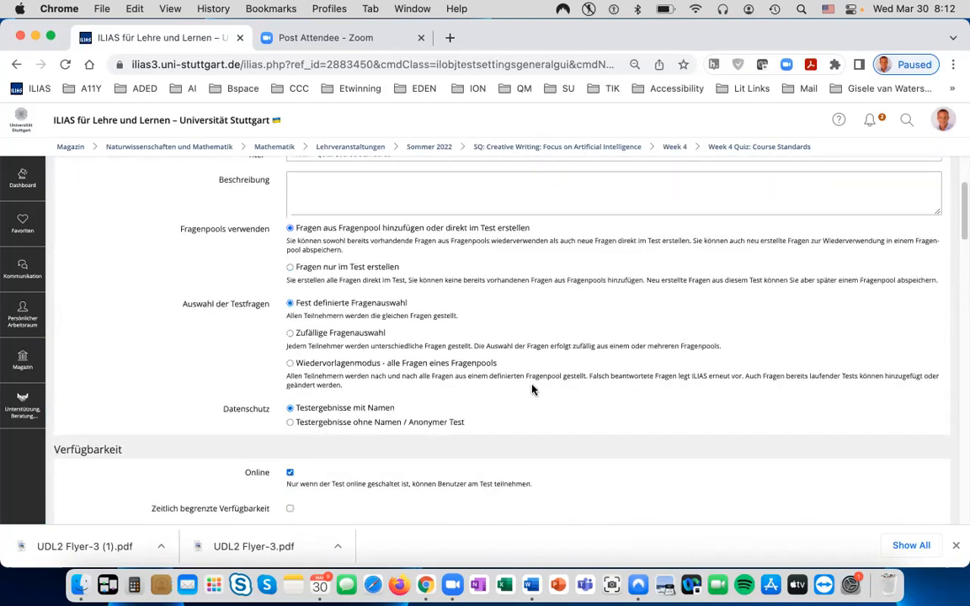
{"action": "scroll", "coordinate": [532, 389], "scroll_direction": "up", "scroll_amount": 3}
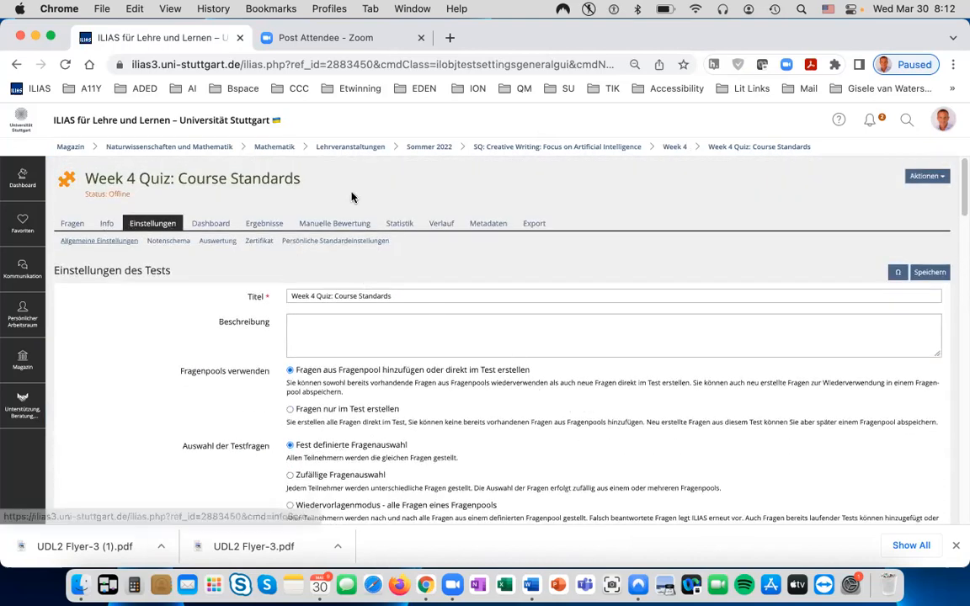
Step: Leave the quiz settings and return to the Week 4 course folder
{"action": "left_click", "coordinate": [741, 149]}
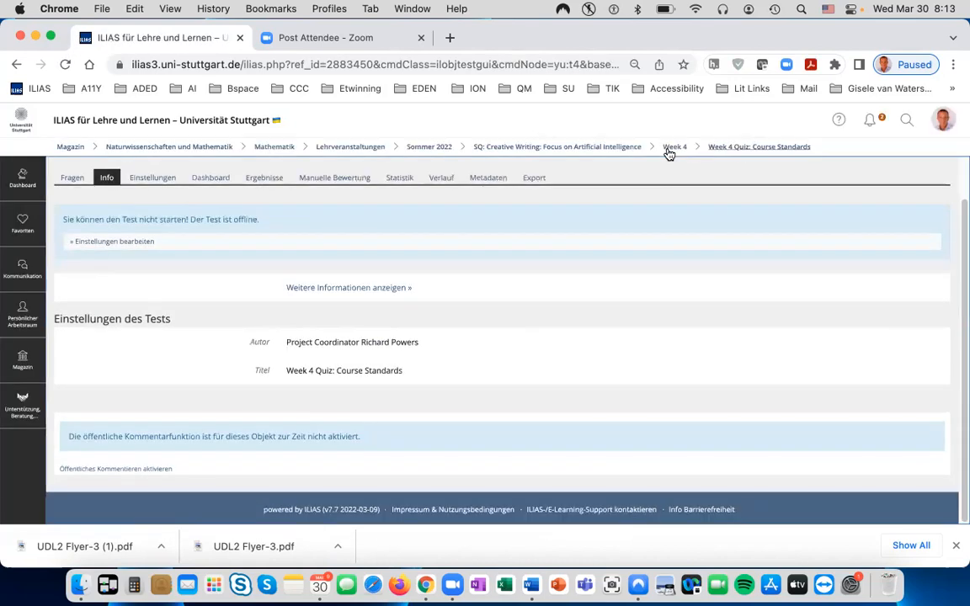
{"action": "left_click", "coordinate": [676, 149]}
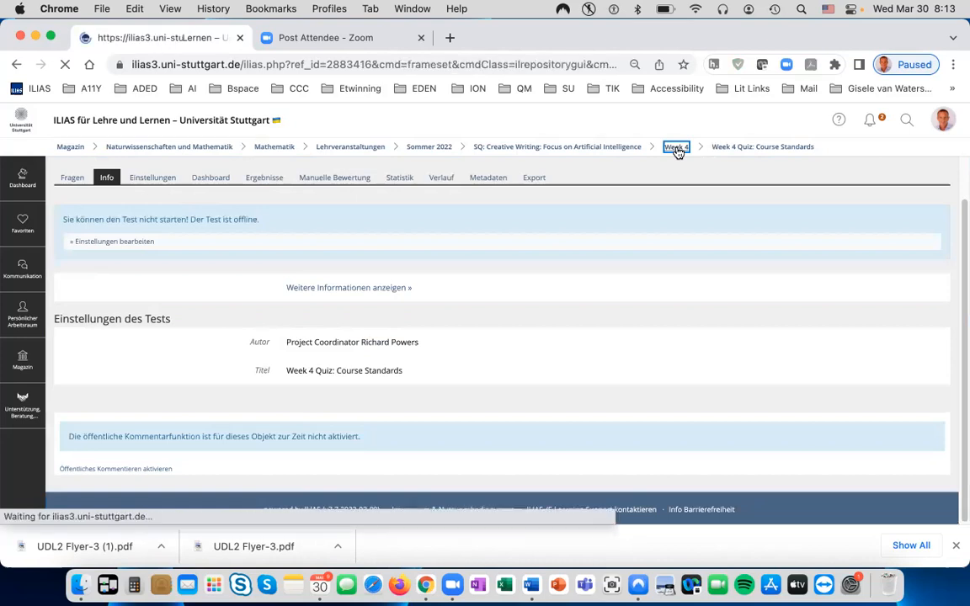